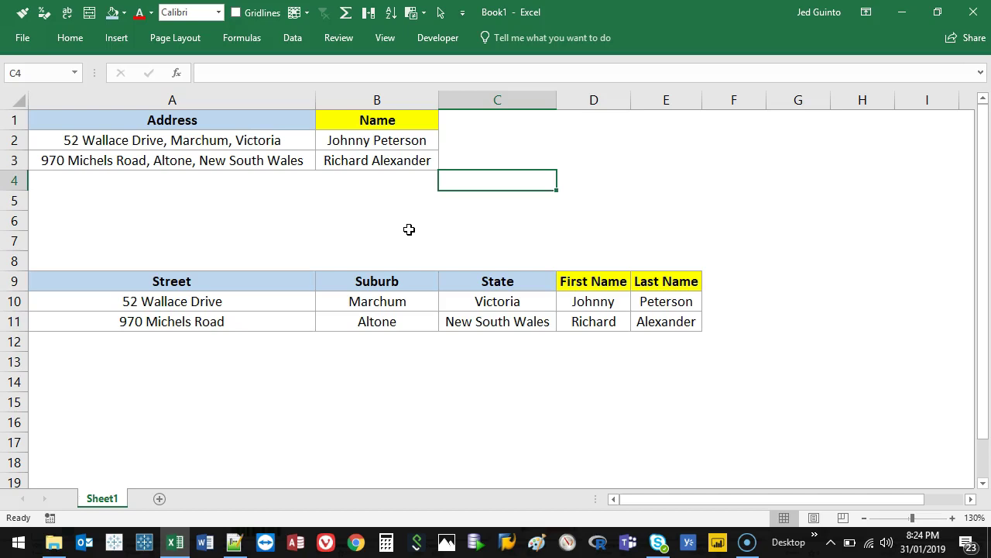
Step: Highlight the original Address and Name table and the example output table below it
{"action": "mouse_move", "coordinate": [486, 97]}
{"action": "left_mouse_down"}
{"action": "mouse_move", "coordinate": [172, 84]}
{"action": "mouse_move", "coordinate": [192, 199]}
{"action": "left_mouse_up"}
{"action": "left_click_drag", "start_coordinate": [110, 201], "coordinate": [469, 88]}
{"action": "mouse_move", "coordinate": [121, 270]}
{"action": "left_mouse_down"}
{"action": "mouse_move", "coordinate": [137, 303]}
{"action": "mouse_move", "coordinate": [253, 310]}
{"action": "mouse_move", "coordinate": [520, 264]}
{"action": "mouse_move", "coordinate": [593, 317]}
{"action": "mouse_move", "coordinate": [589, 255]}
{"action": "mouse_move", "coordinate": [142, 325]}
{"action": "left_mouse_up"}
{"action": "key", "text": "Escape"}
Step: Mark where the first address splits at its commas and where the sample name splits
{"action": "mouse_move", "coordinate": [55, 130]}
{"action": "left_mouse_down"}
{"action": "mouse_move", "coordinate": [309, 137]}
{"action": "mouse_move", "coordinate": [306, 147]}
{"action": "mouse_move", "coordinate": [49, 126]}
{"action": "left_mouse_up"}
{"action": "left_click_drag", "start_coordinate": [170, 116], "coordinate": [165, 153]}
{"action": "left_click_drag", "start_coordinate": [229, 116], "coordinate": [230, 164]}
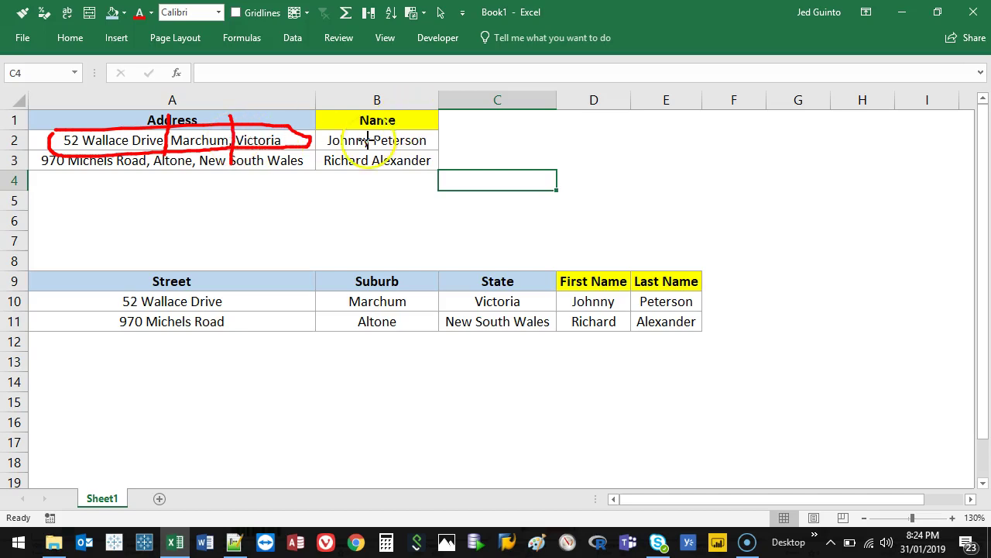
{"action": "mouse_move", "coordinate": [439, 128]}
{"action": "left_mouse_down"}
{"action": "mouse_move", "coordinate": [372, 156]}
{"action": "mouse_move", "coordinate": [440, 133]}
{"action": "left_mouse_up"}
{"action": "left_click_drag", "start_coordinate": [367, 128], "coordinate": [368, 153]}
{"action": "key", "text": "Escape"}
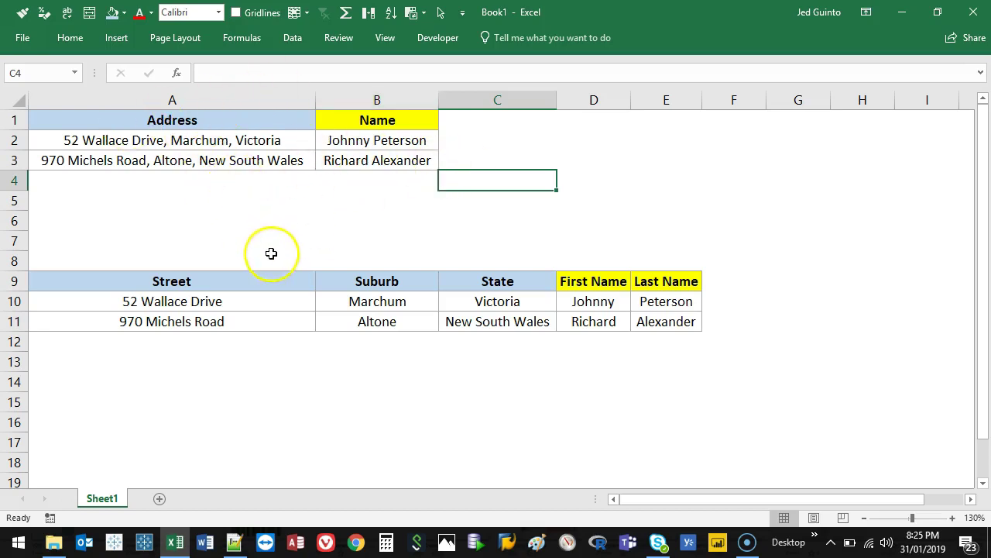
Step: Draw arrows showing Address feeding Street, Suburb, State and Name feeding First and Last Name
{"action": "mouse_move", "coordinate": [310, 116]}
{"action": "left_mouse_down"}
{"action": "mouse_move", "coordinate": [175, 85]}
{"action": "mouse_move", "coordinate": [48, 137]}
{"action": "mouse_move", "coordinate": [265, 106]}
{"action": "left_mouse_up"}
{"action": "mouse_move", "coordinate": [187, 198]}
{"action": "left_mouse_down"}
{"action": "mouse_move", "coordinate": [167, 252]}
{"action": "mouse_move", "coordinate": [398, 243]}
{"action": "left_mouse_up"}
{"action": "mouse_move", "coordinate": [242, 187]}
{"action": "left_mouse_down"}
{"action": "mouse_move", "coordinate": [518, 234]}
{"action": "mouse_move", "coordinate": [522, 261]}
{"action": "mouse_move", "coordinate": [540, 268]}
{"action": "mouse_move", "coordinate": [532, 377]}
{"action": "mouse_move", "coordinate": [542, 270]}
{"action": "left_mouse_up"}
{"action": "left_click_drag", "start_coordinate": [388, 264], "coordinate": [343, 259]}
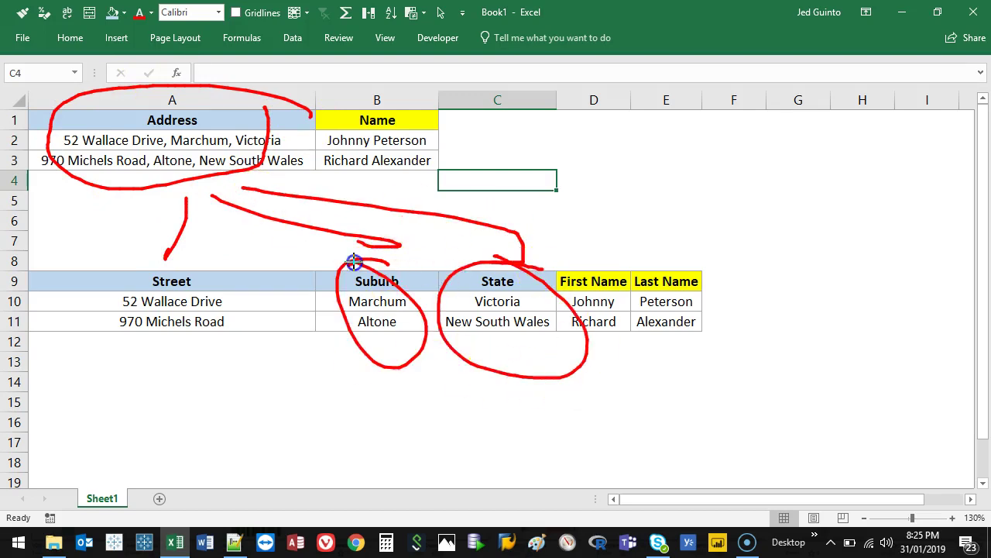
{"action": "left_click_drag", "start_coordinate": [66, 272], "coordinate": [183, 261]}
{"action": "key", "text": "e"}
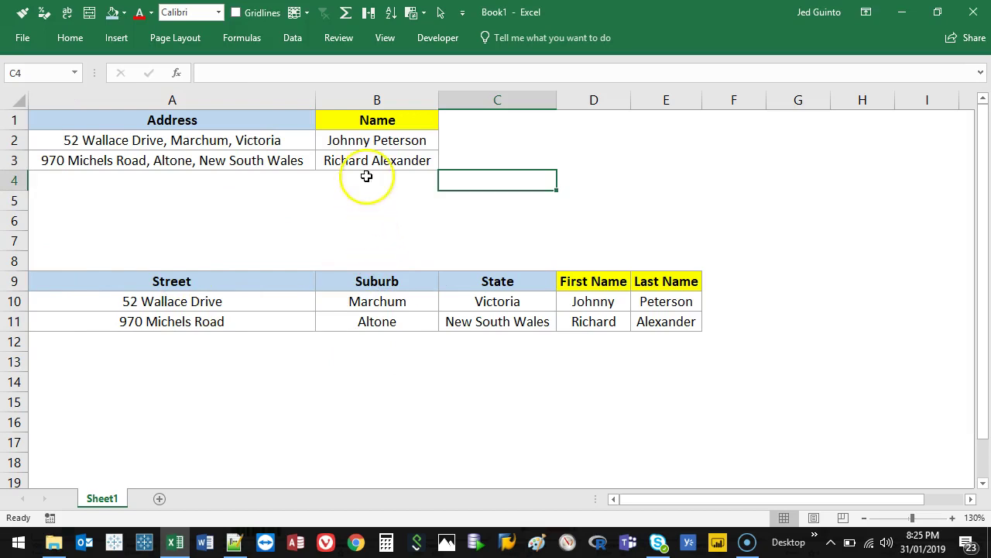
{"action": "mouse_move", "coordinate": [423, 122]}
{"action": "left_mouse_down"}
{"action": "mouse_move", "coordinate": [409, 120]}
{"action": "mouse_move", "coordinate": [427, 100]}
{"action": "mouse_move", "coordinate": [655, 242]}
{"action": "left_mouse_up"}
{"action": "mouse_move", "coordinate": [434, 186]}
{"action": "left_mouse_down"}
{"action": "mouse_move", "coordinate": [451, 204]}
{"action": "mouse_move", "coordinate": [617, 275]}
{"action": "left_mouse_up"}
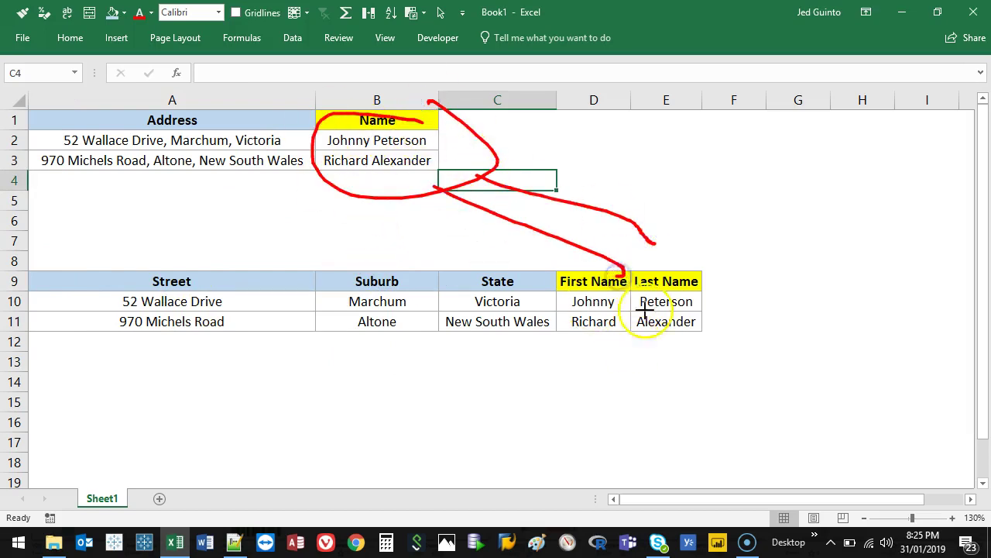
{"action": "key", "text": "Escape"}
Step: Delete the example output rows 6 to 13 from the sheet
{"action": "left_click", "coordinate": [195, 222]}
{"action": "left_click_drag", "start_coordinate": [195, 222], "coordinate": [218, 361]}
{"action": "key", "text": "shift+space"}
{"action": "key", "text": "Delete"}
{"action": "key", "text": "ctrl+Up"}
{"action": "key", "text": "ctrl+Up"}
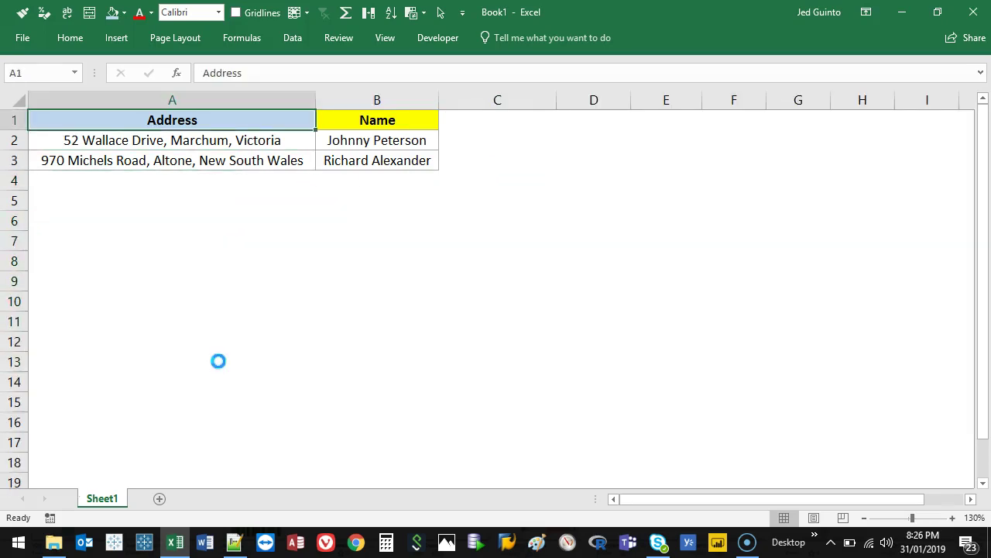
Step: Save the workbook as Splitting in the Downloads folder
{"action": "key", "text": "ctrl+s"}
{"action": "key", "text": "Escape"}
{"action": "key", "text": "F12"}
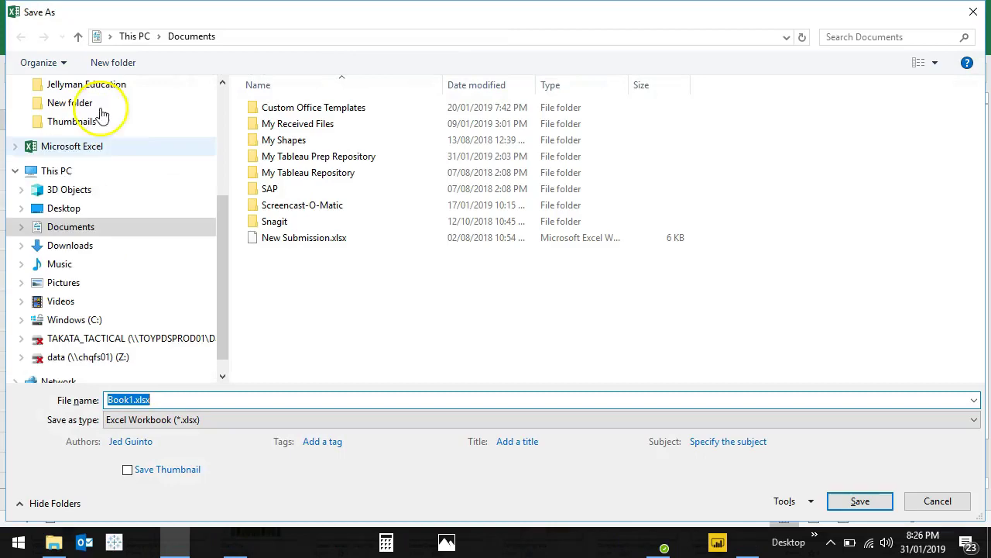
{"action": "left_click", "coordinate": [115, 245]}
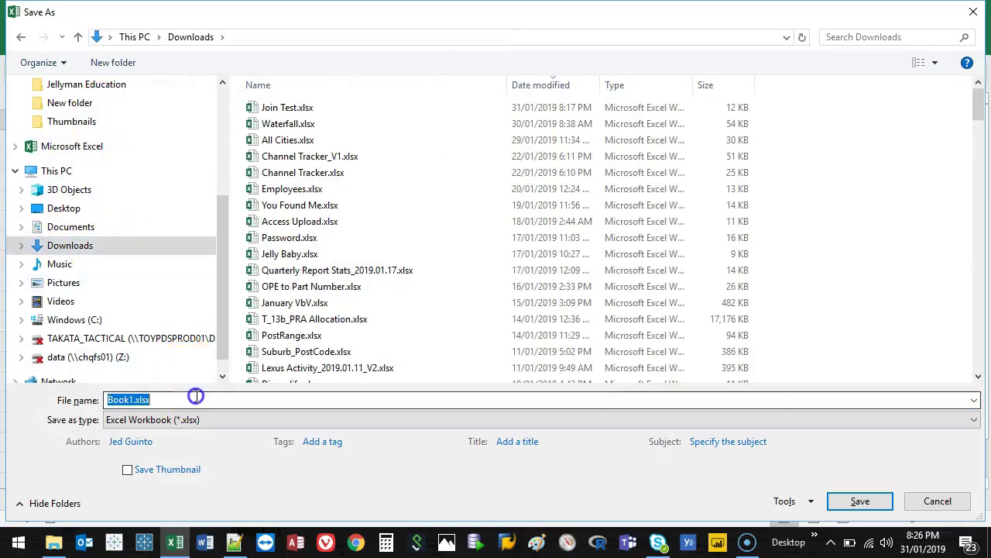
{"action": "type", "text": "Splitting"}
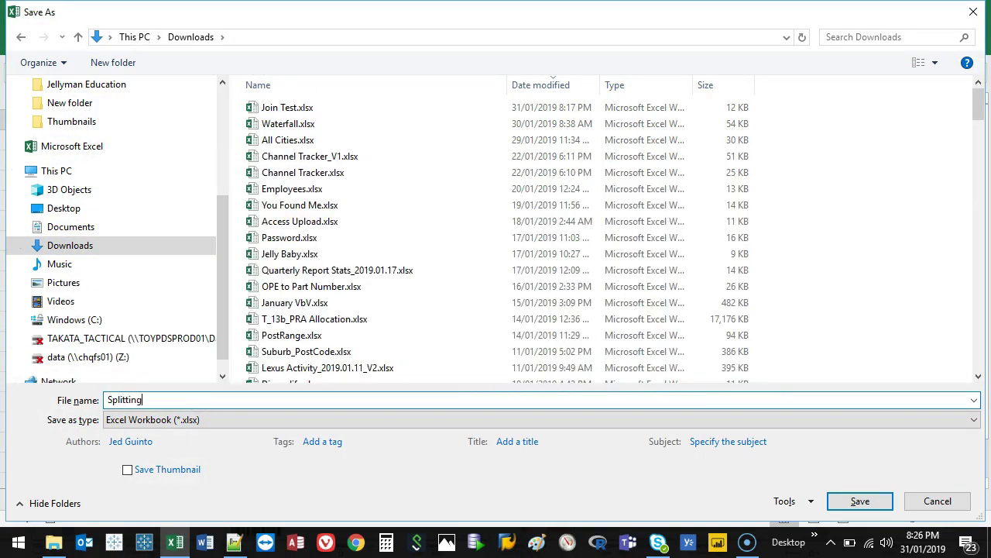
{"action": "key", "text": "Return"}
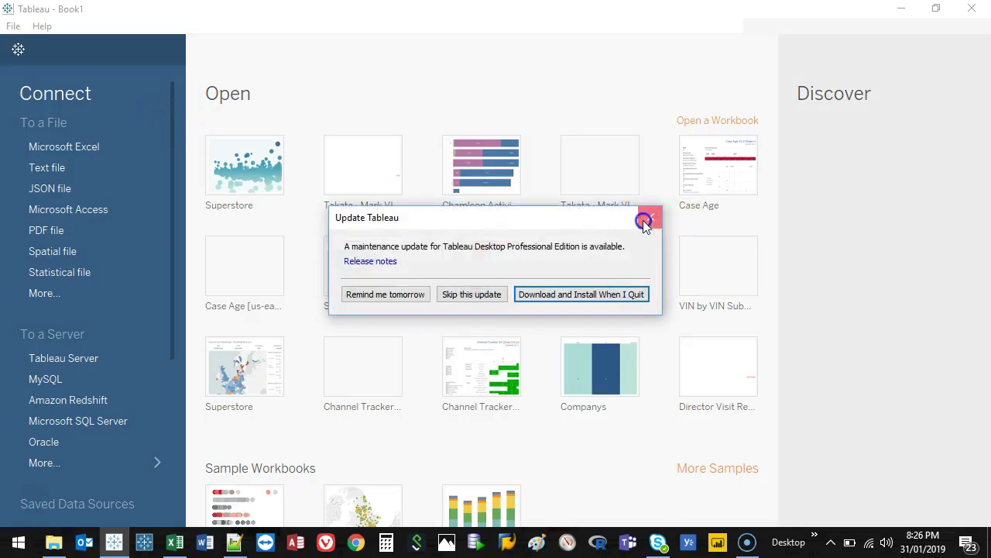
Step: Dismiss the startup prompts, connect to the Splitting Excel workbook, and widen the Address column
{"action": "left_click", "coordinate": [649, 217]}
{"action": "left_click", "coordinate": [662, 130]}
{"action": "left_click", "coordinate": [54, 151]}
{"action": "double_click", "coordinate": [203, 126]}
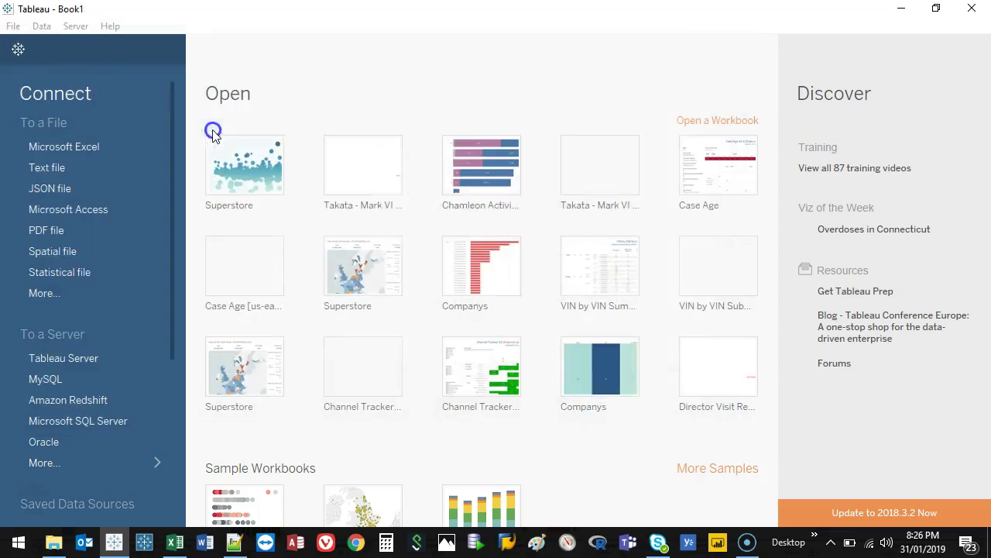
{"action": "left_click_drag", "start_coordinate": [330, 294], "coordinate": [440, 305]}
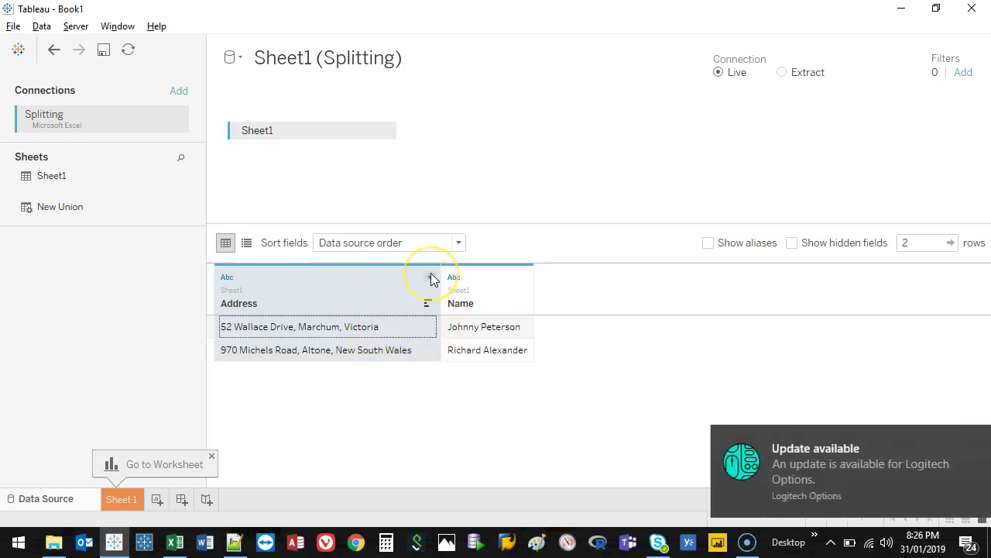
Step: Custom-split Address with a comma separator, splitting off all columns
{"action": "left_click", "coordinate": [785, 487]}
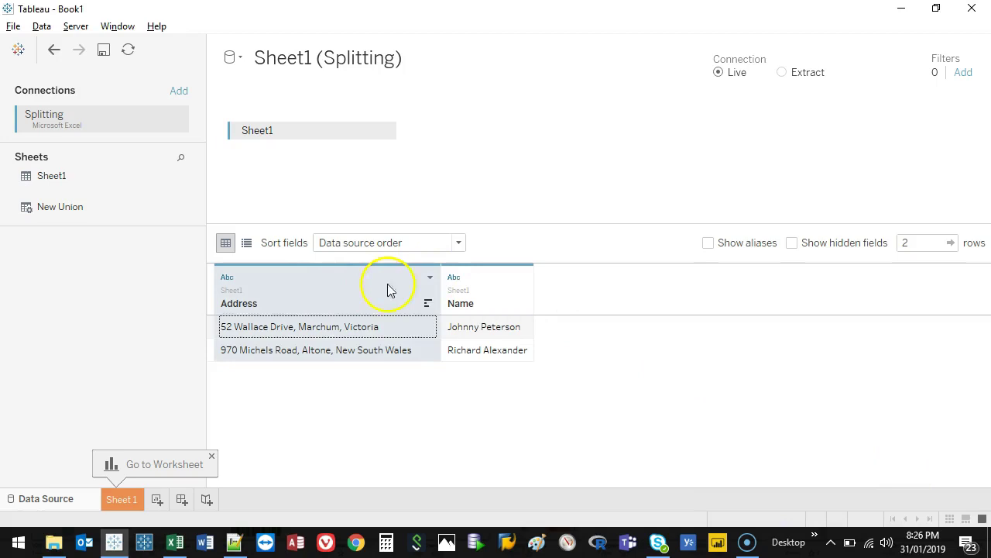
{"action": "left_click", "coordinate": [431, 282]}
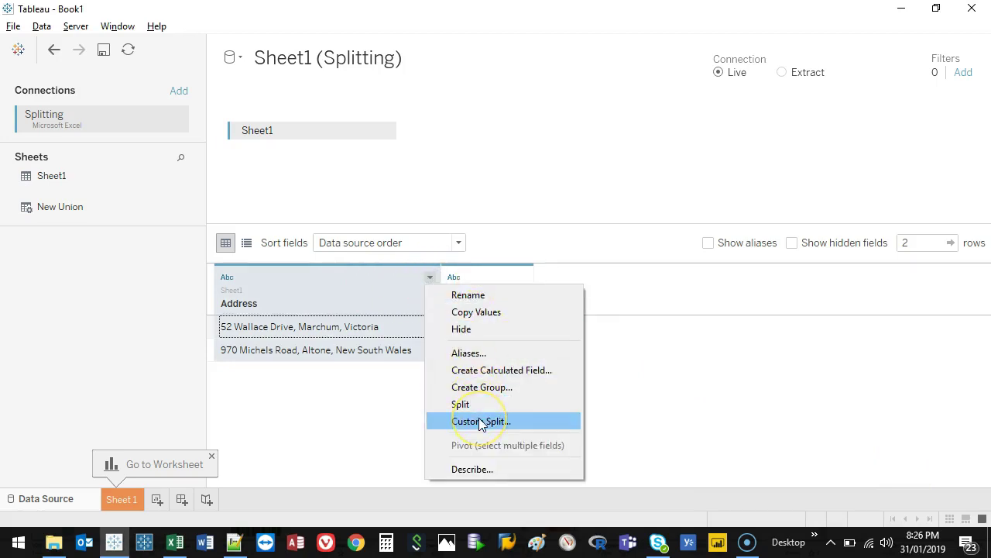
{"action": "left_click", "coordinate": [480, 422]}
{"action": "left_click_drag", "start_coordinate": [538, 208], "coordinate": [588, 132]}
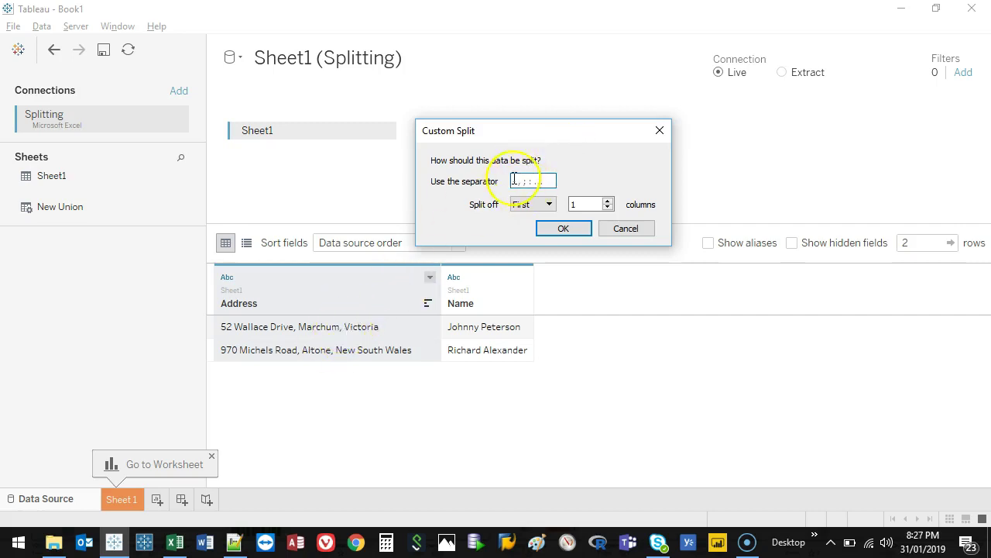
{"action": "type", "text": ","}
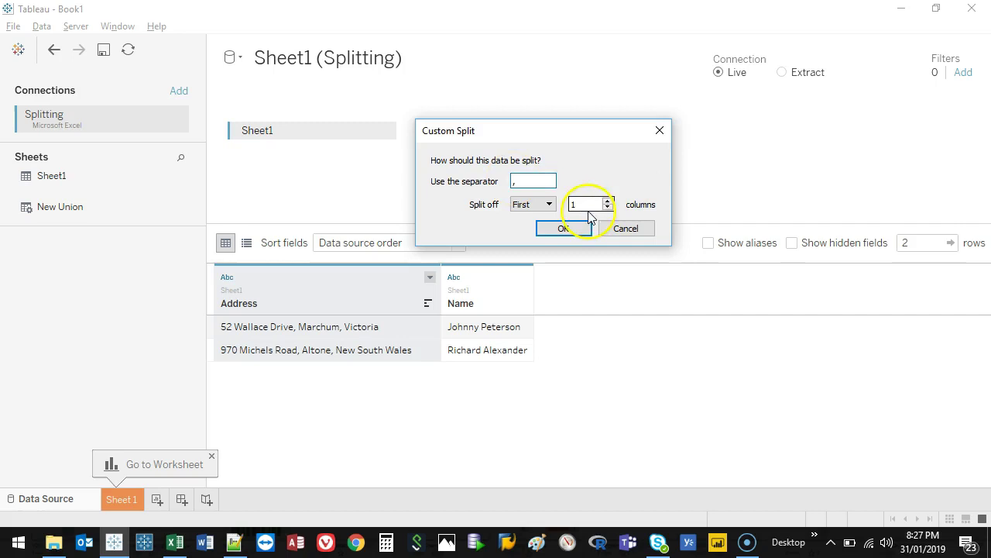
{"action": "left_click", "coordinate": [548, 204]}
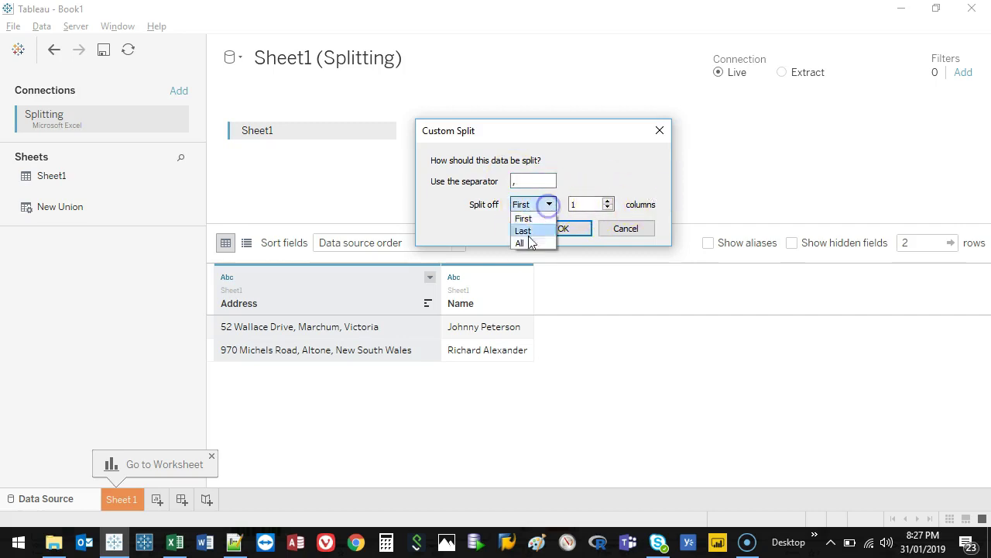
{"action": "double_click", "coordinate": [519, 181]}
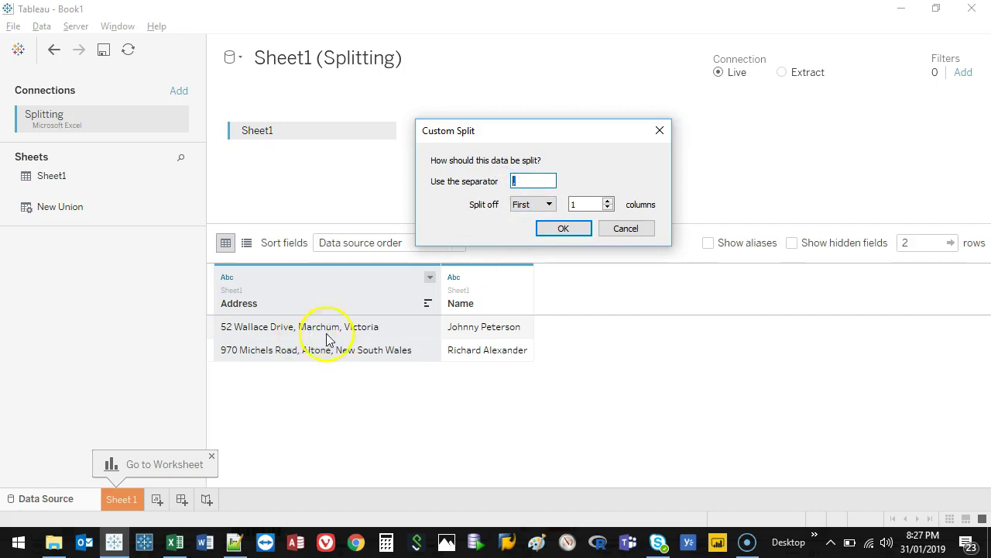
{"action": "left_click", "coordinate": [546, 203]}
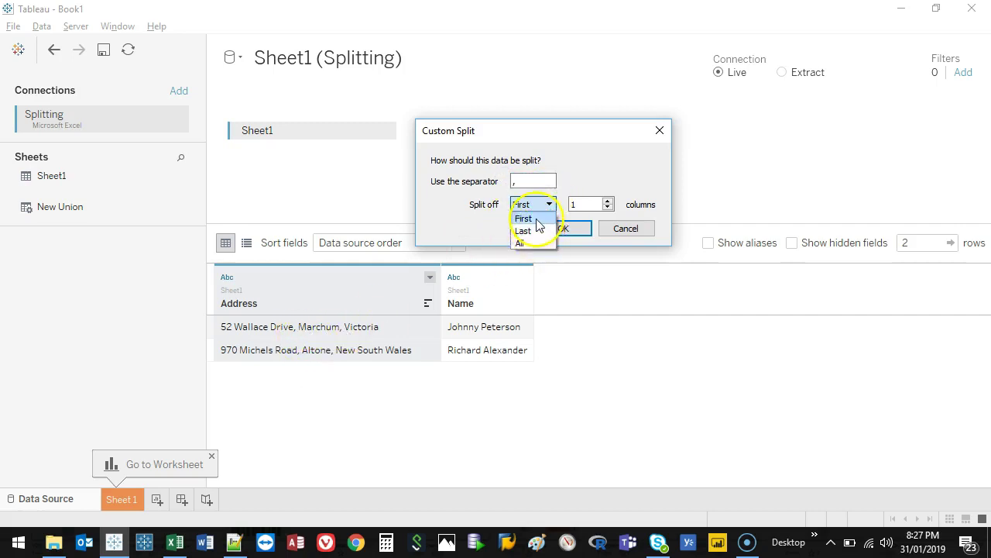
{"action": "left_click", "coordinate": [522, 243]}
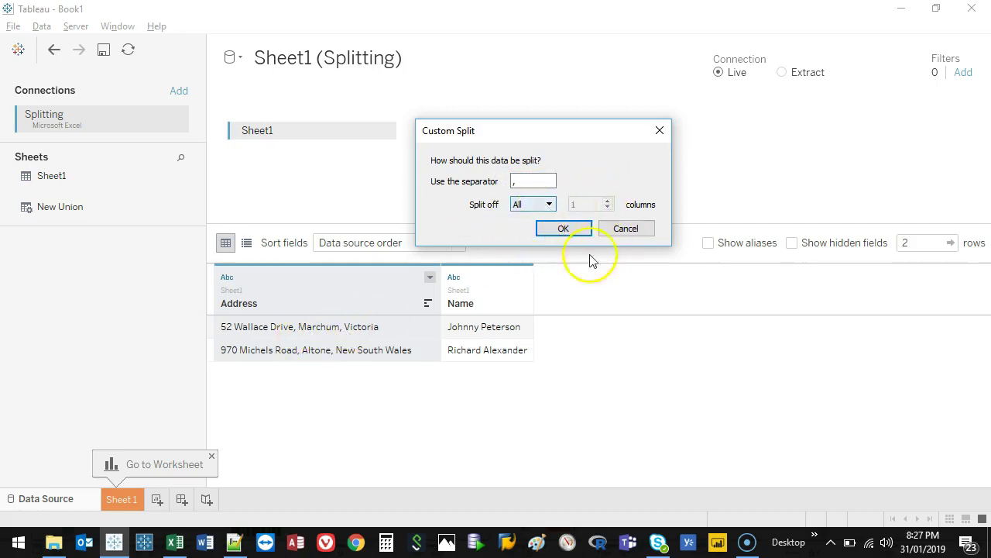
{"action": "left_click", "coordinate": [566, 228]}
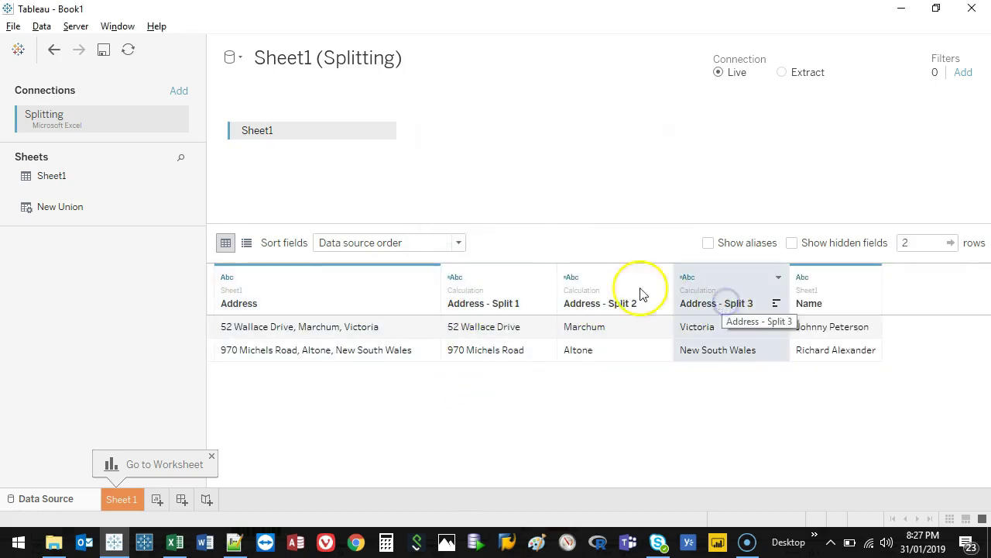
Step: Rename Address - Split 1, 2 and 3 to Street, Suburb and State
{"action": "left_click", "coordinate": [303, 295]}
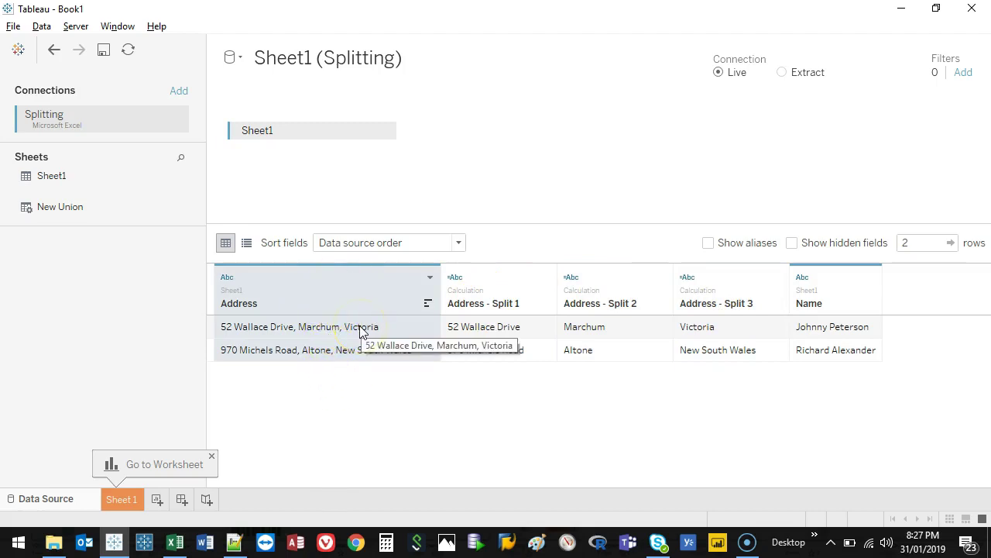
{"action": "left_click", "coordinate": [501, 290]}
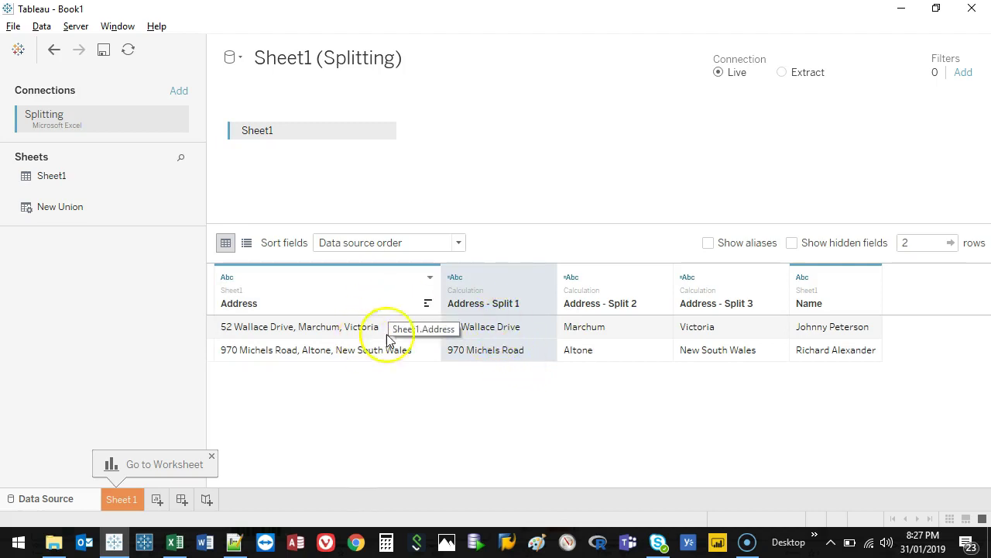
{"action": "double_click", "coordinate": [495, 303]}
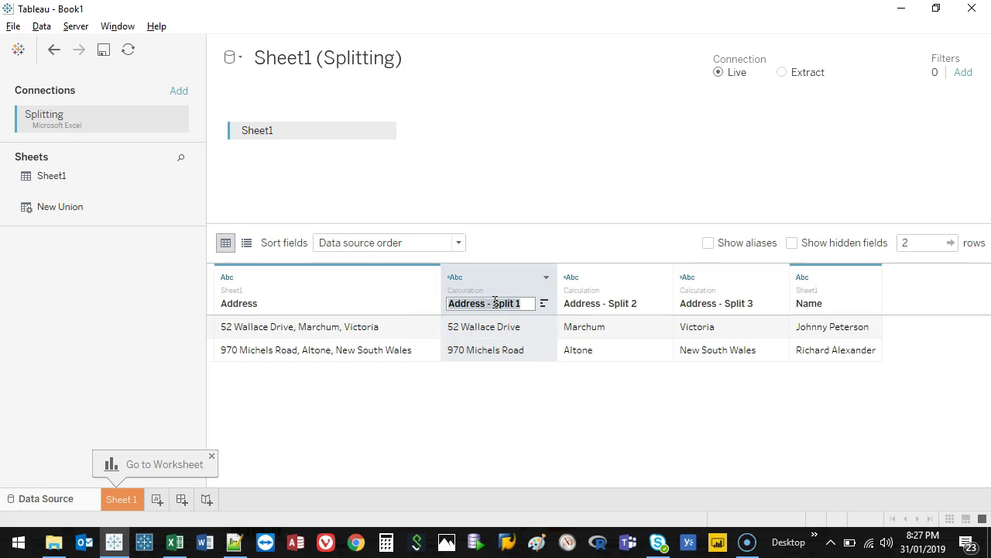
{"action": "type", "text": "Street"}
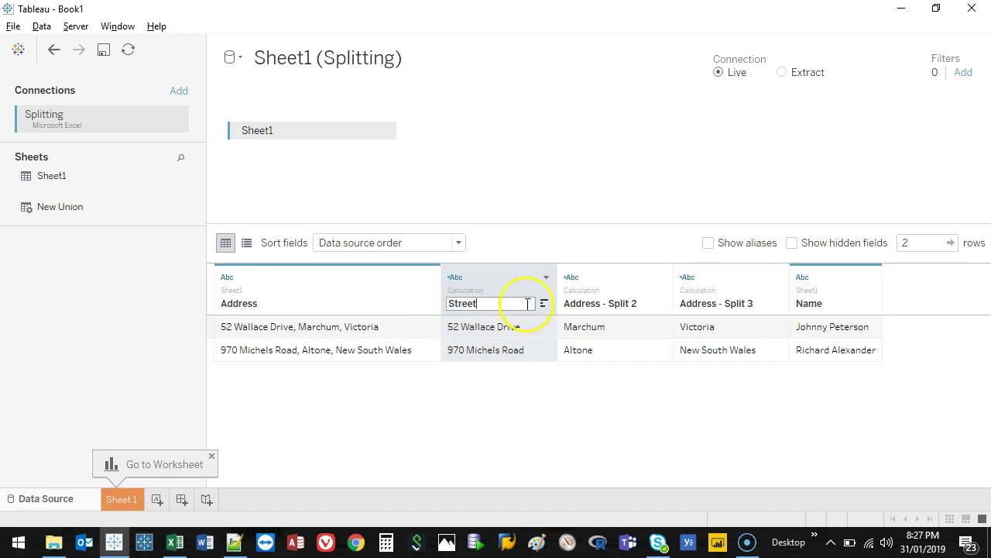
{"action": "double_click", "coordinate": [591, 304]}
{"action": "type", "text": "Suburb"}
{"action": "double_click", "coordinate": [674, 302]}
{"action": "type", "text": "S"}
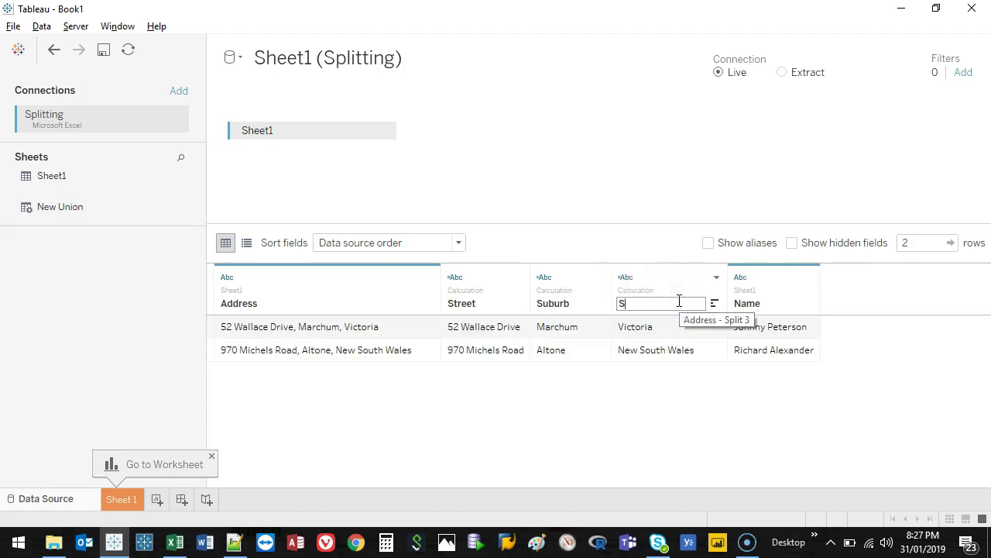
{"action": "type", "text": "tate"}
{"action": "left_click", "coordinate": [870, 303]}
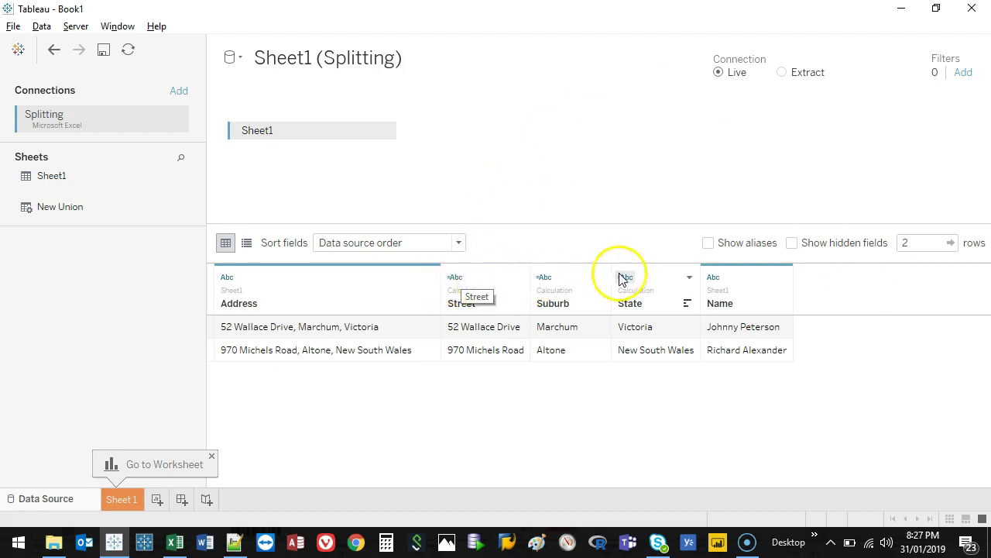
{"action": "mouse_move", "coordinate": [449, 277]}
{"action": "left_mouse_down"}
{"action": "mouse_move", "coordinate": [522, 303]}
{"action": "mouse_move", "coordinate": [443, 289]}
{"action": "left_mouse_up"}
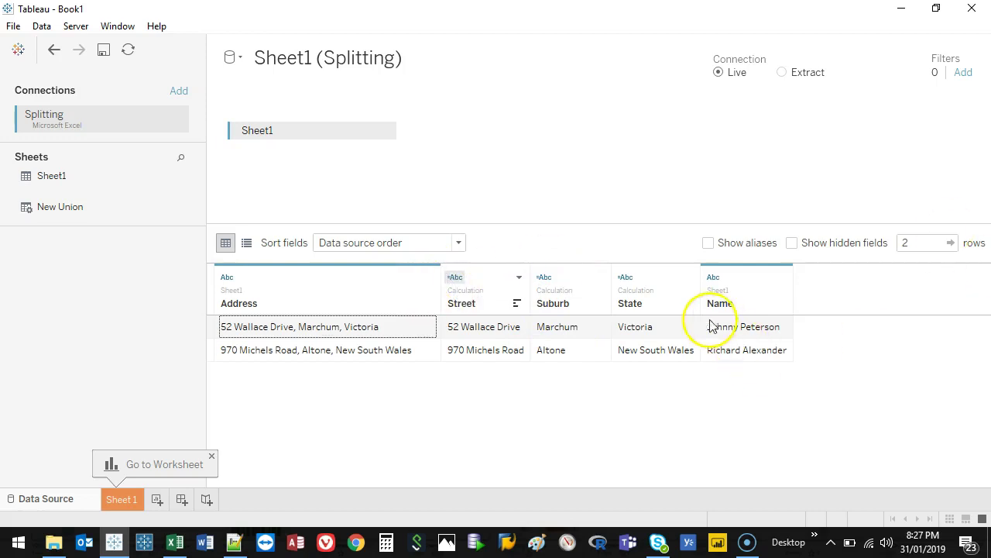
Step: Custom-split Name, splitting off the first 2 columns for first and last names
{"action": "left_click", "coordinate": [784, 278]}
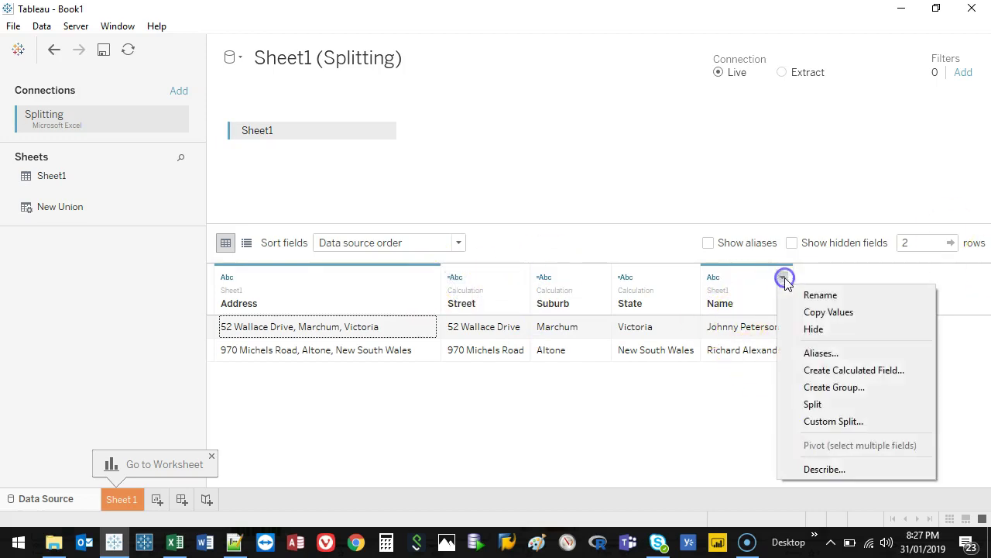
{"action": "left_click", "coordinate": [850, 421]}
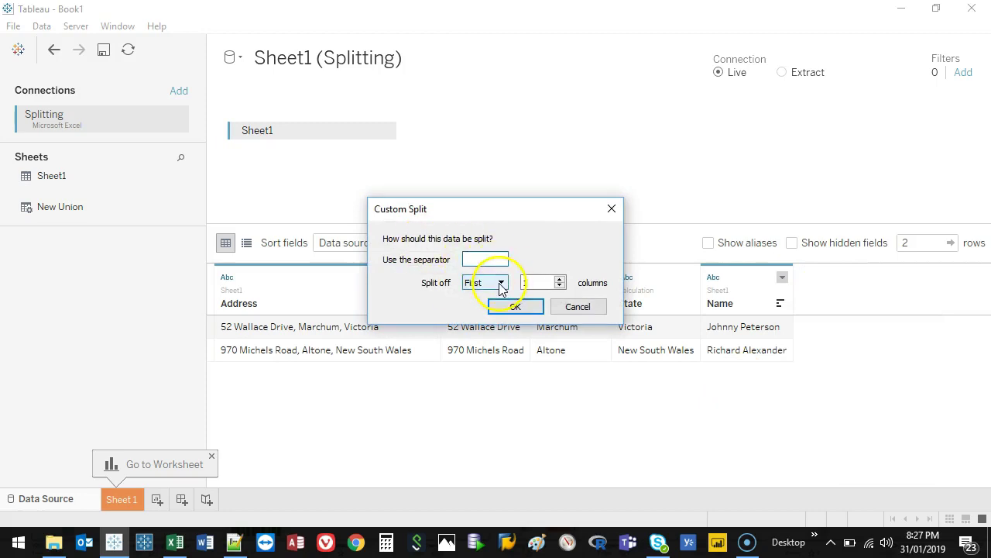
{"action": "left_click", "coordinate": [559, 279]}
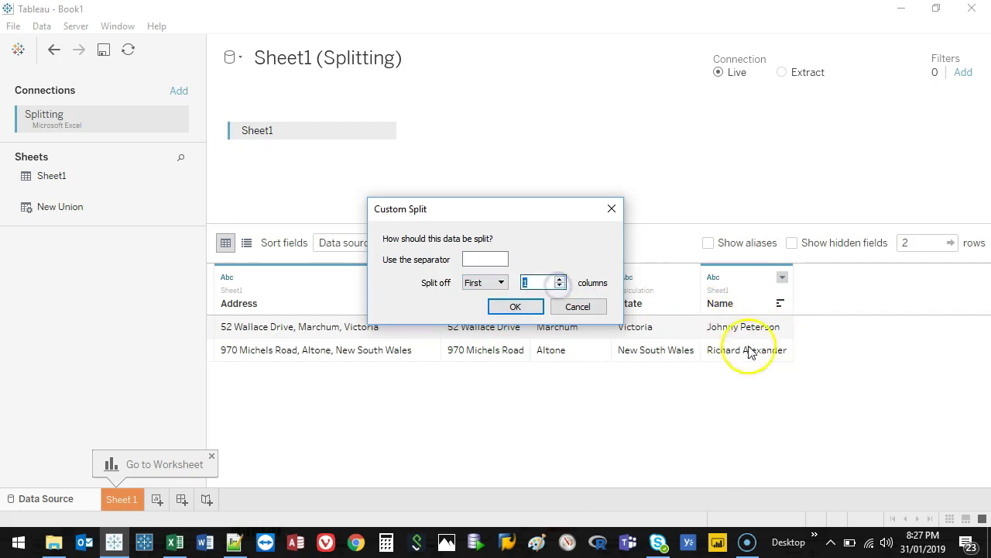
{"action": "left_click", "coordinate": [559, 279]}
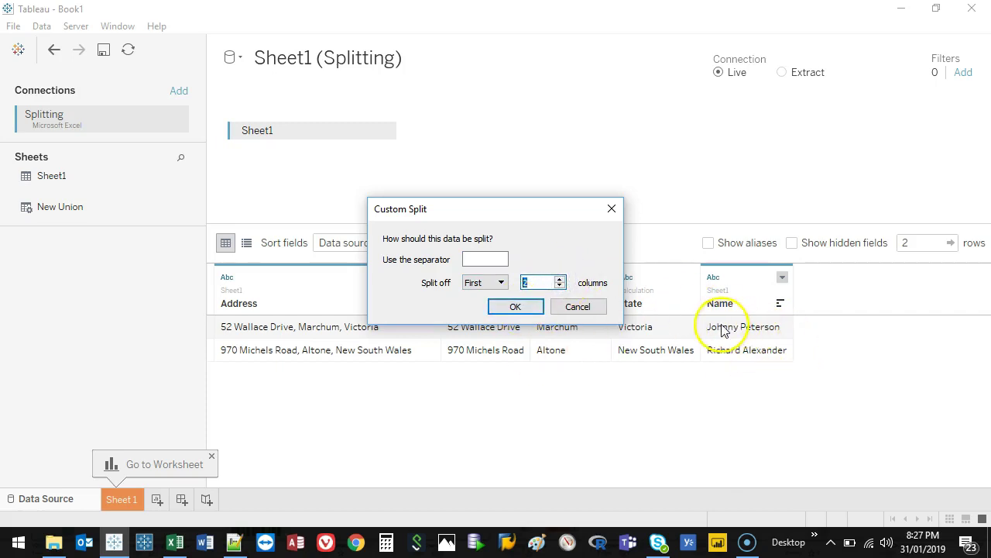
{"action": "left_click", "coordinate": [523, 313]}
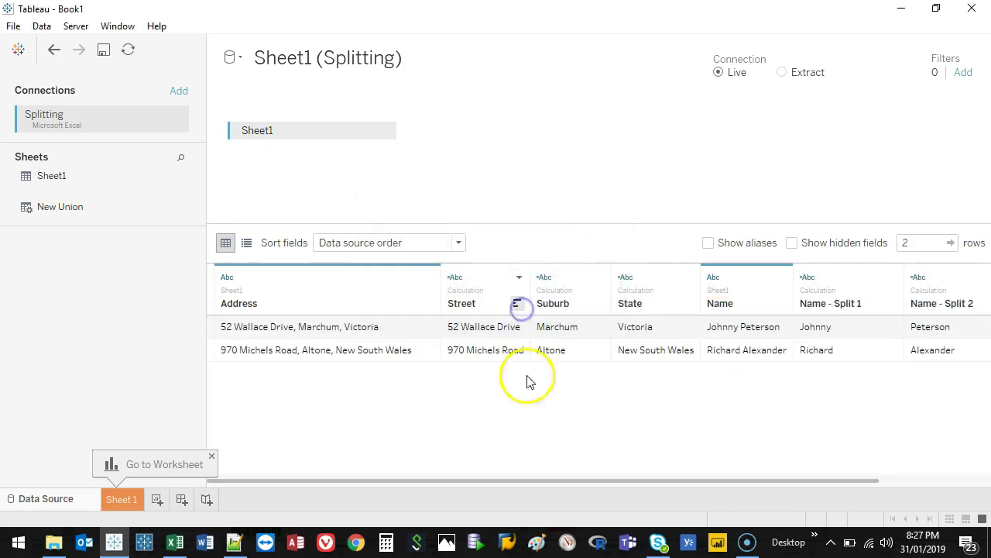
{"action": "left_click_drag", "start_coordinate": [822, 480], "coordinate": [938, 480]}
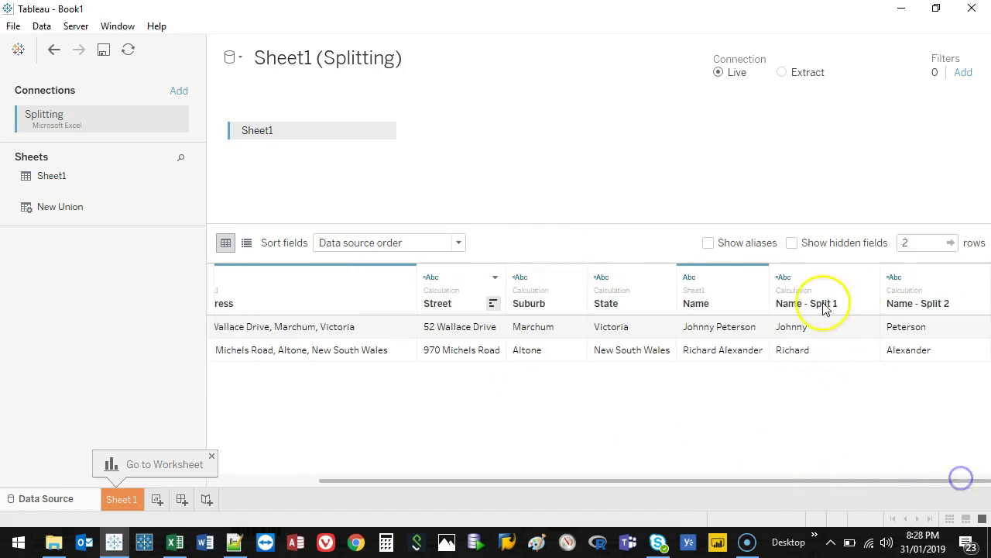
Step: Rename Name - Split 1 and 2 to First Name and Last Name, then show the metadata list
{"action": "double_click", "coordinate": [700, 303]}
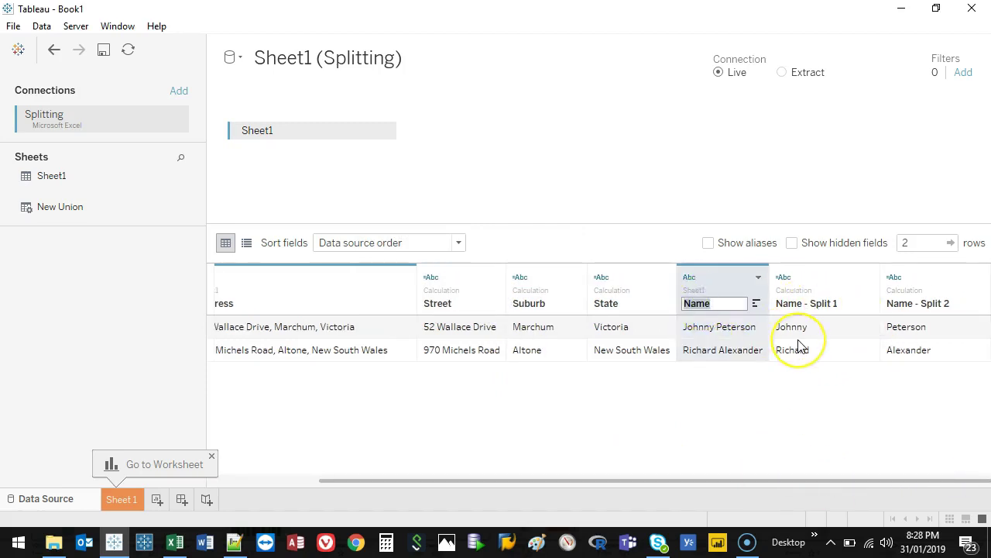
{"action": "double_click", "coordinate": [798, 303]}
{"action": "type", "text": "First Name"}
{"action": "key", "text": "Return"}
{"action": "double_click", "coordinate": [935, 303]}
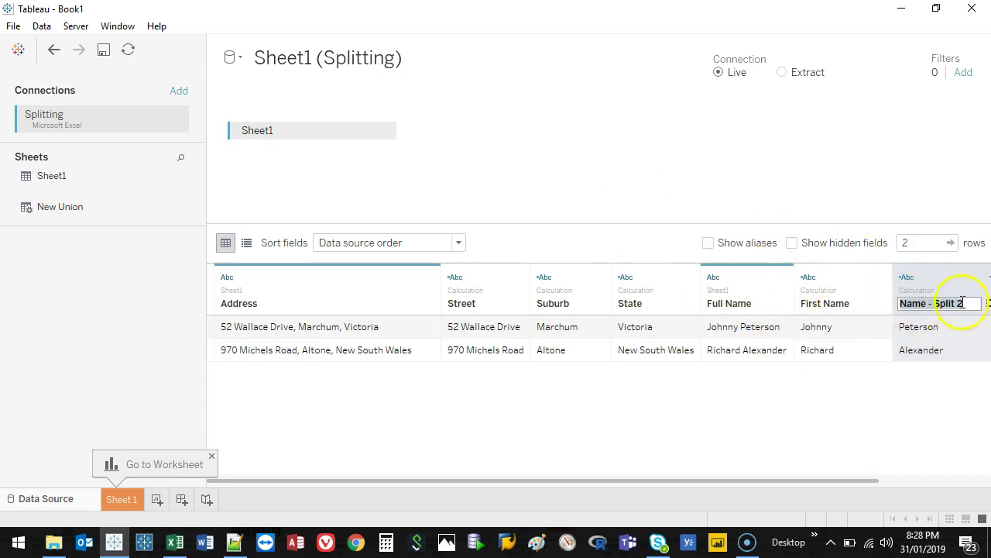
{"action": "type", "text": "Last Name"}
{"action": "key", "text": "Return"}
{"action": "left_click", "coordinate": [247, 244]}
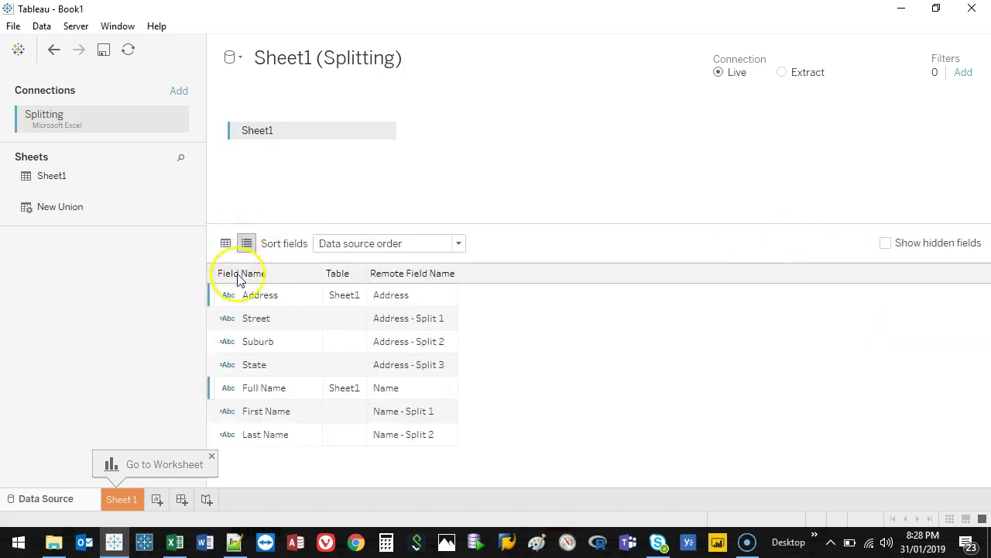
{"action": "left_click", "coordinate": [226, 243]}
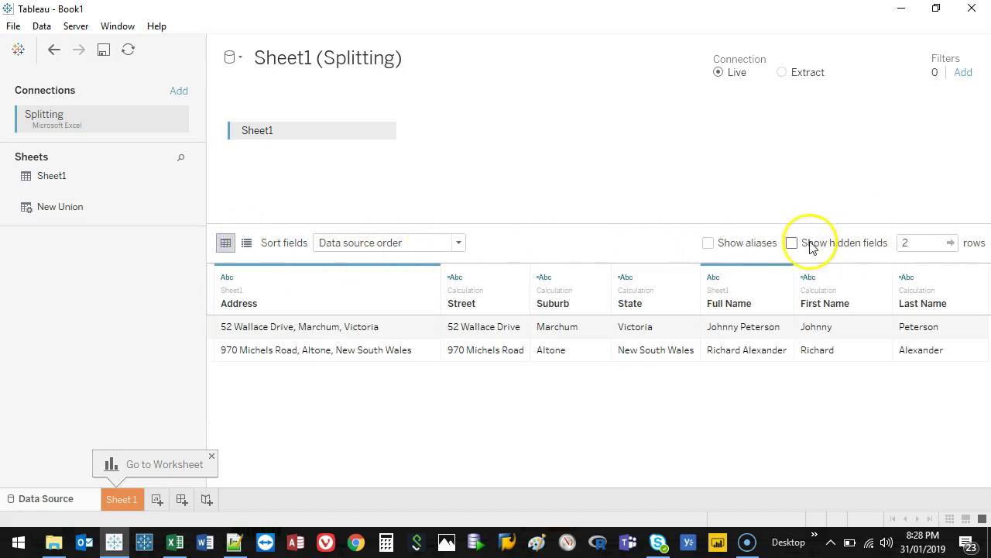
{"action": "left_click", "coordinate": [709, 243]}
{"action": "left_click", "coordinate": [709, 244]}
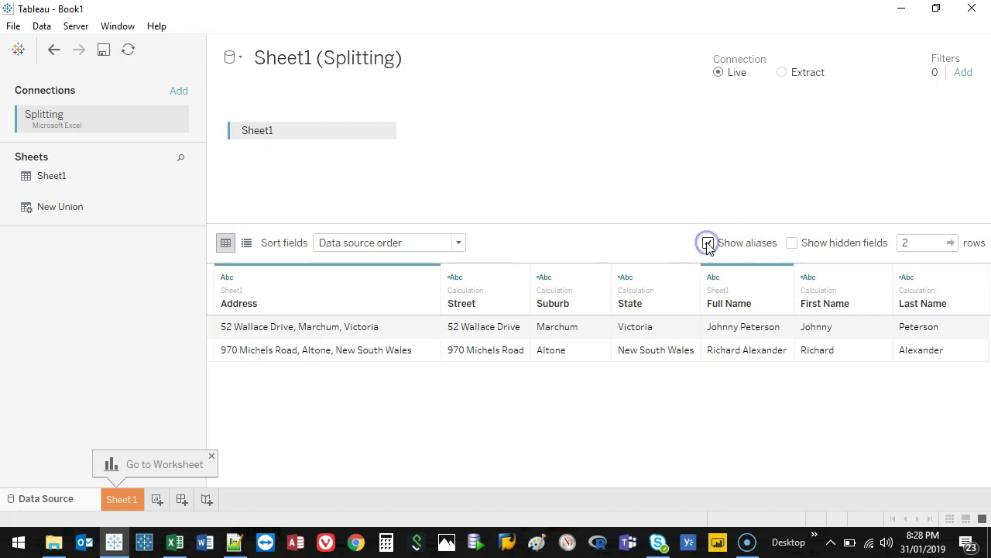
{"action": "left_click", "coordinate": [708, 244]}
{"action": "left_click", "coordinate": [706, 244]}
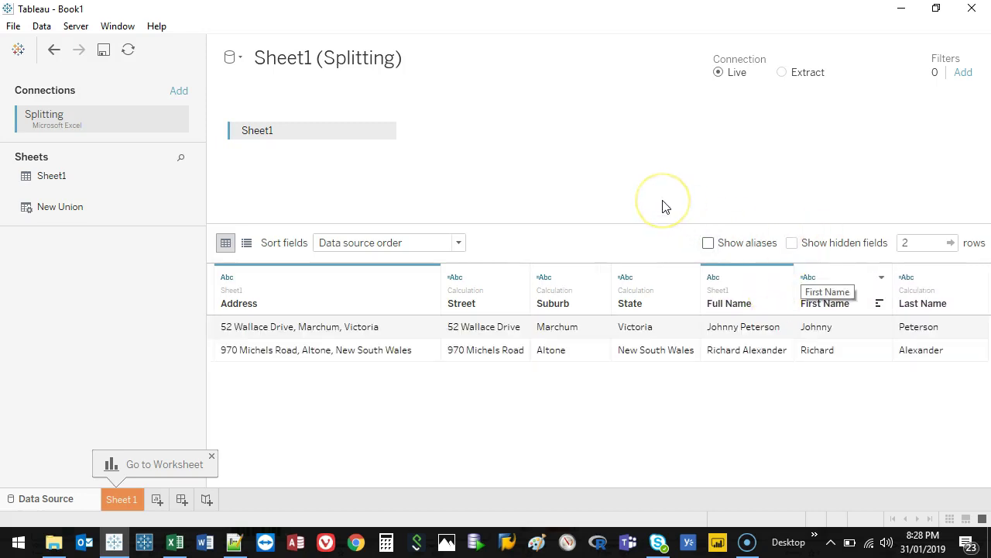